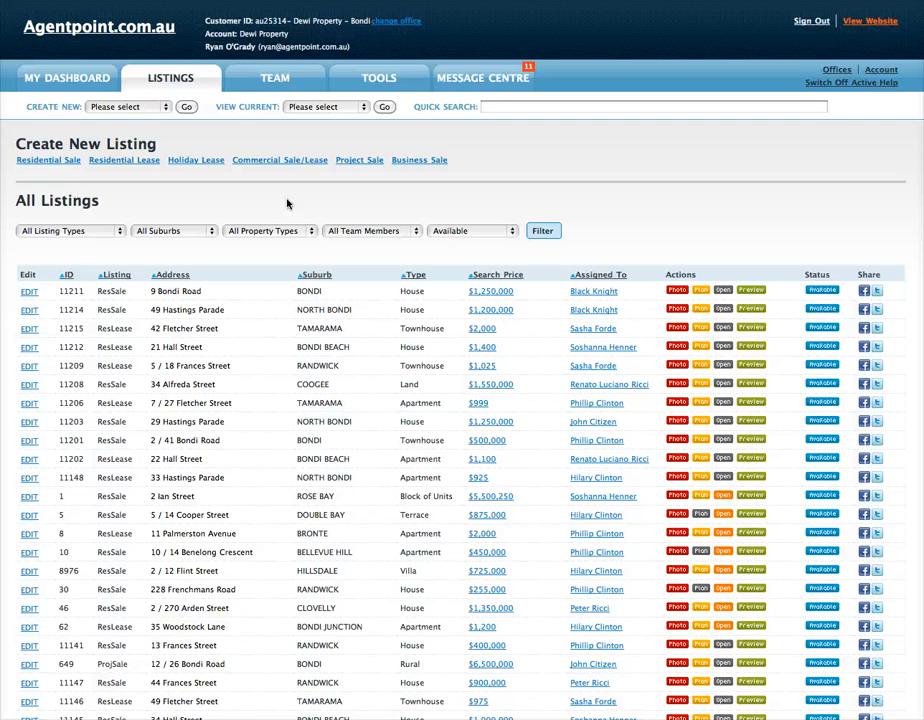
Step: Check the available listing types and open the first residential sale listing, a house in Bondi, for editing
scroll(462, 400, down, 3)
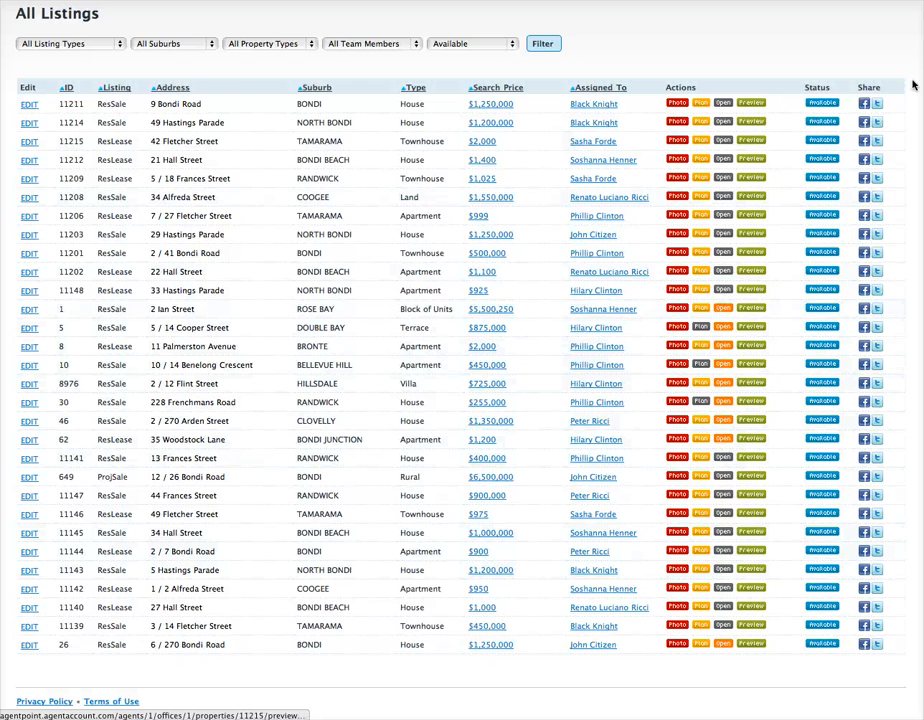
scroll(690, 112, up, 3)
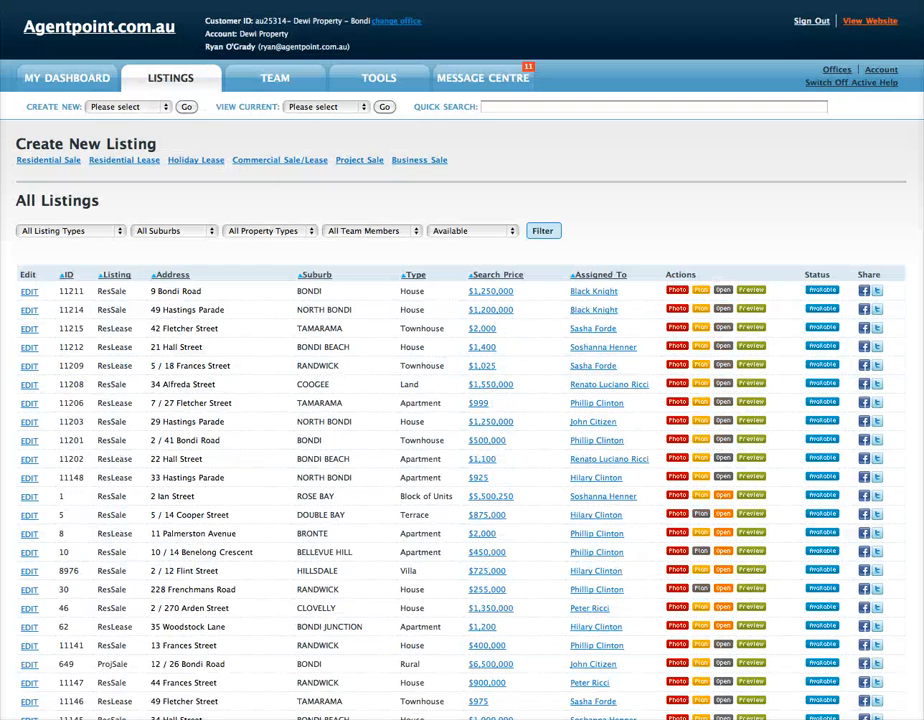
click(120, 107)
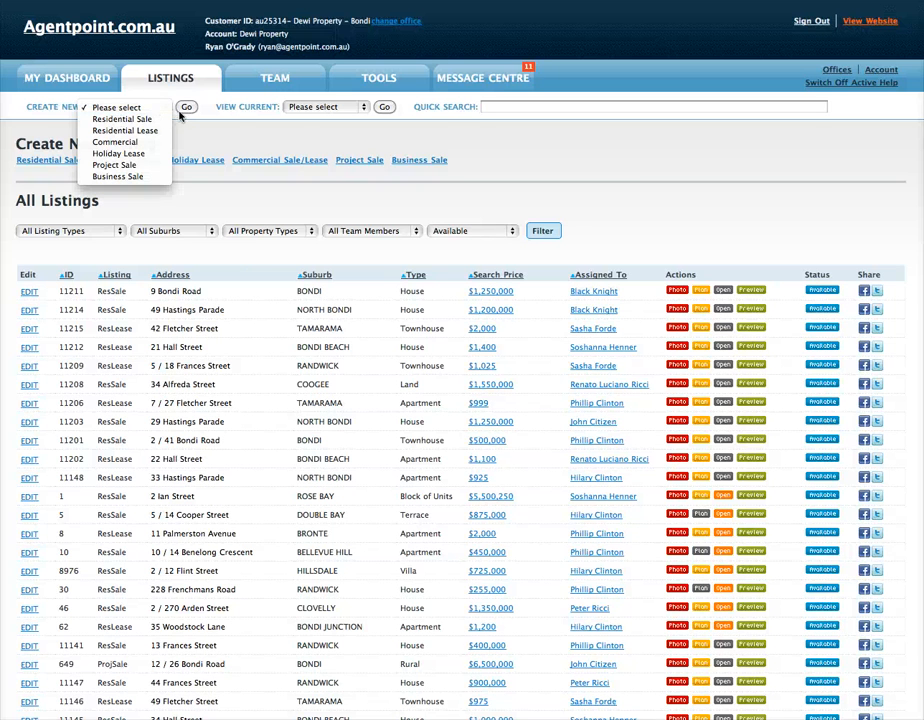
click(227, 145)
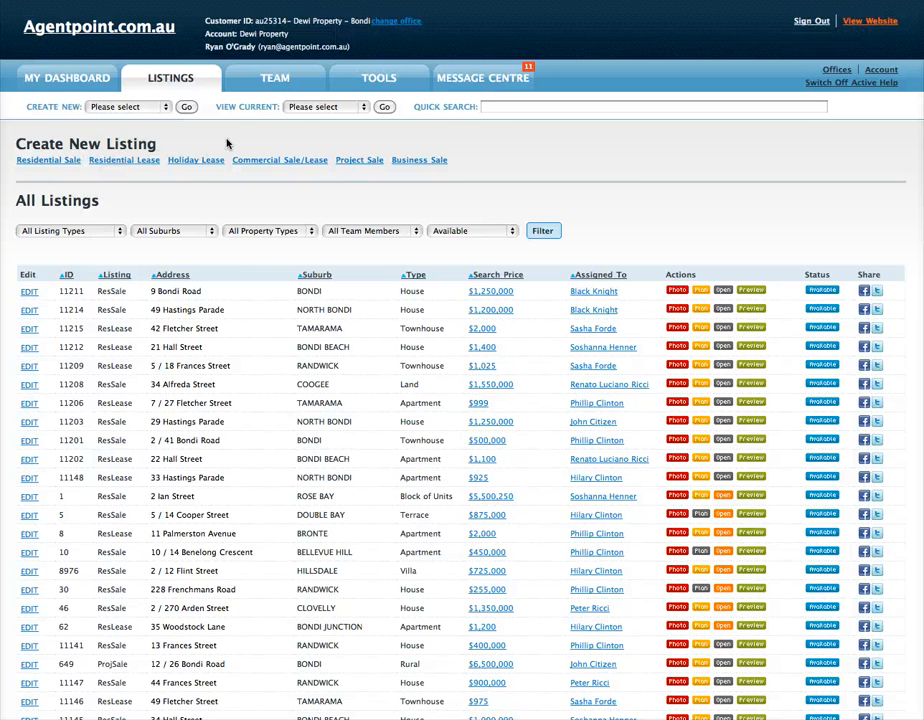
click(30, 292)
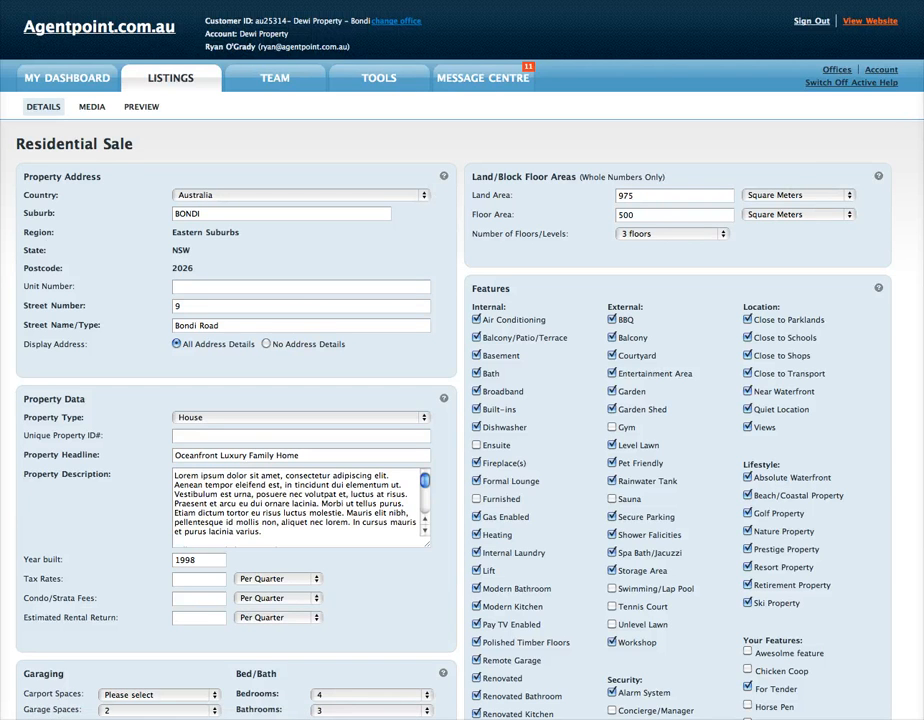
Step: Review the property address section, including the unit number, street number and street name fields
scroll(232, 143, down, 2)
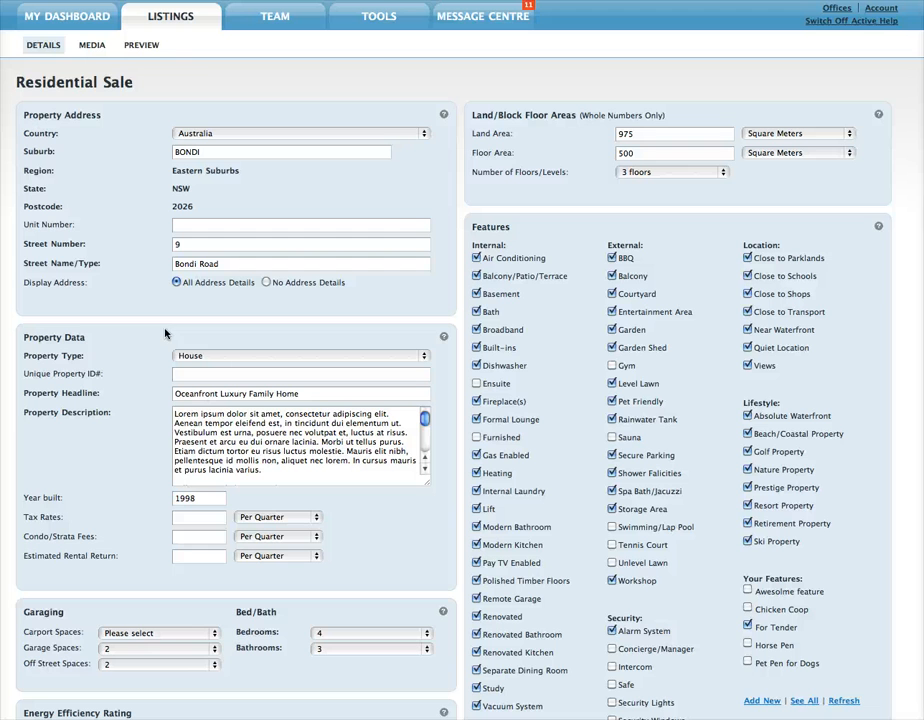
click(190, 227)
click(188, 244)
double_click(212, 264)
scroll(919, 160, down, 3)
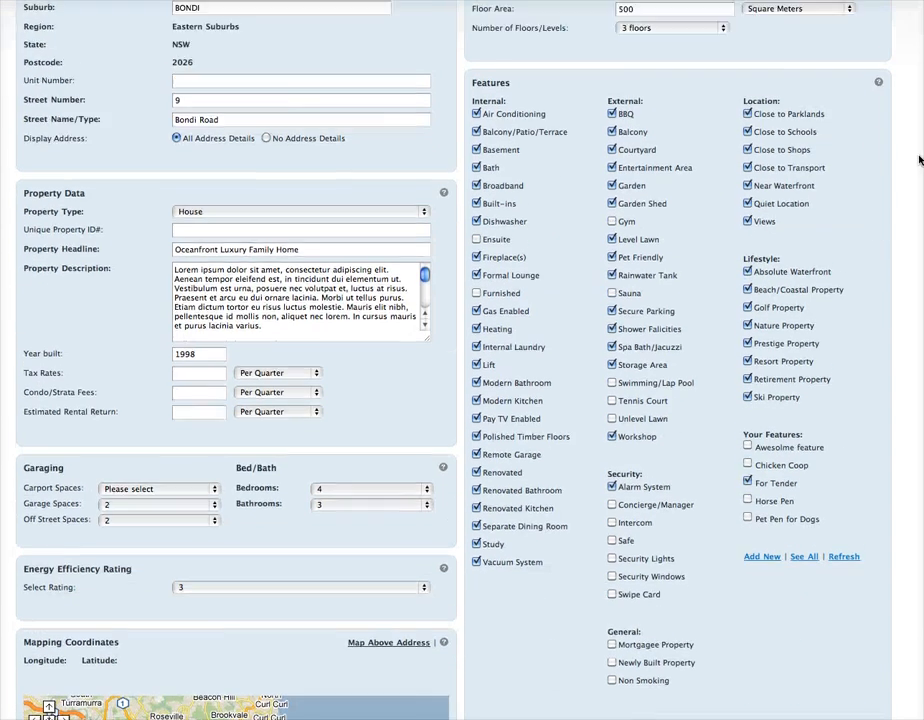
scroll(919, 160, down, 4)
scroll(396, 173, up, 3)
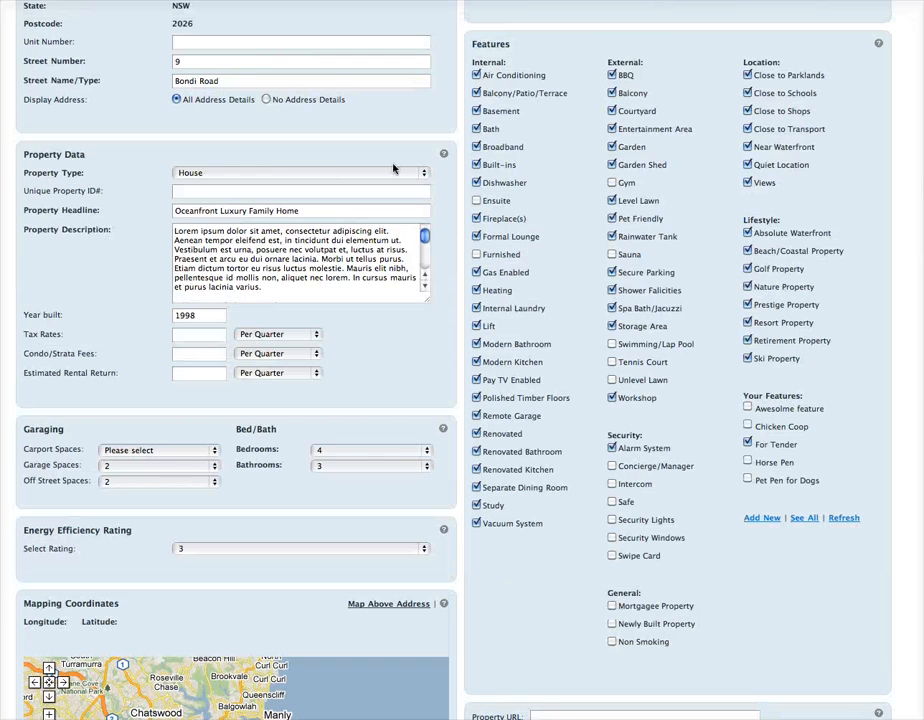
Step: Check the property type choices, keeping House, and enlarge the property description box to show more text
click(278, 174)
click(270, 174)
click(234, 178)
click(238, 178)
mouse_move(424, 232)
mouse_down()
mouse_move(425, 261)
mouse_move(425, 228)
mouse_up()
drag(428, 301, 422, 356)
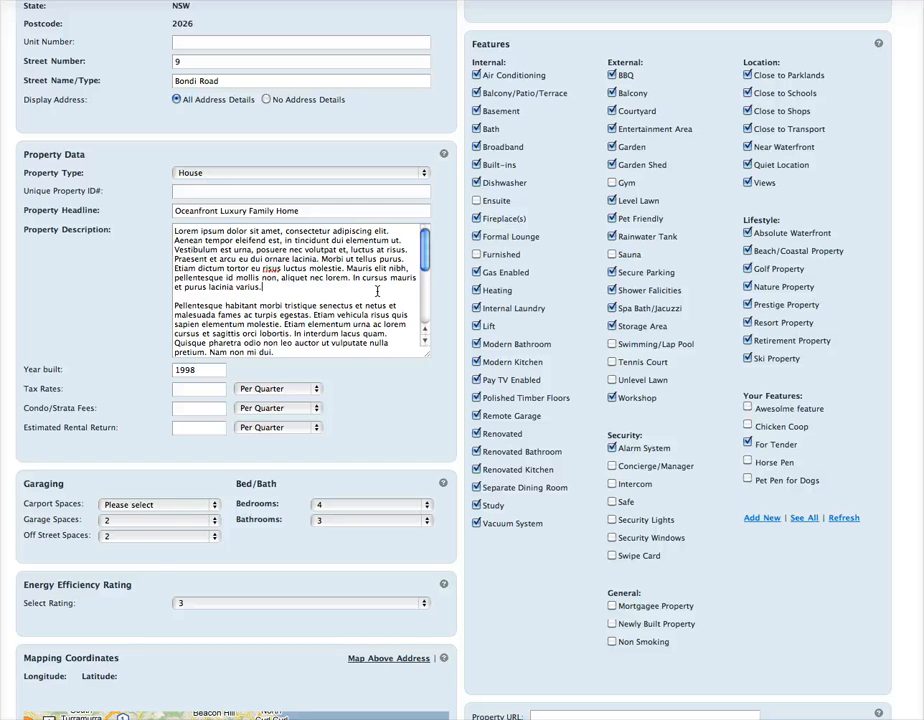
Step: Review the year built, the tax rates period, the garaging details and the energy efficiency rating choices
click(218, 366)
click(257, 392)
click(257, 390)
scroll(293, 350, down, 5)
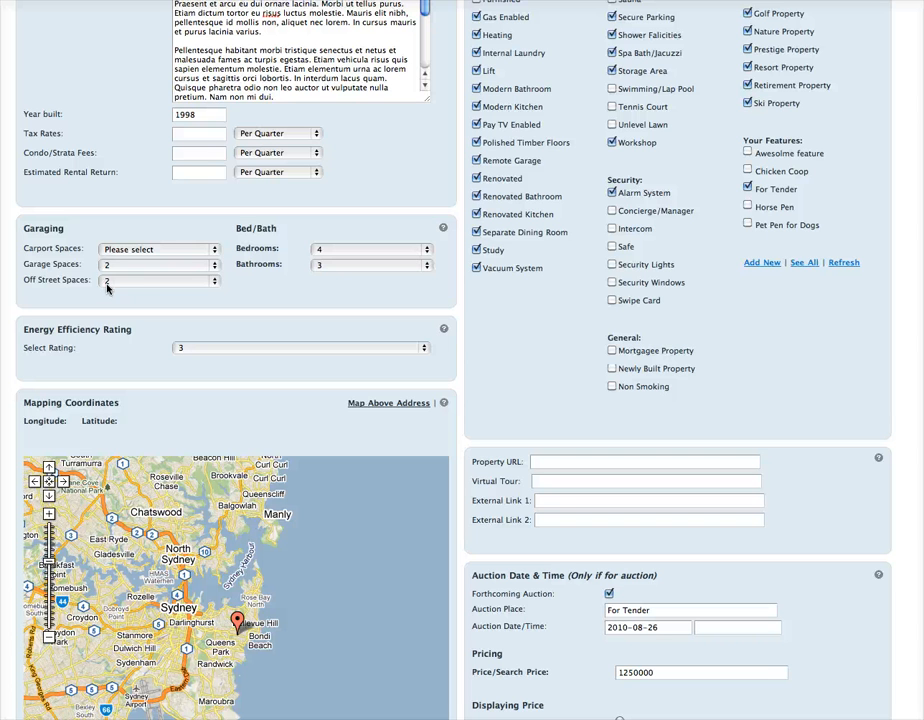
click(242, 349)
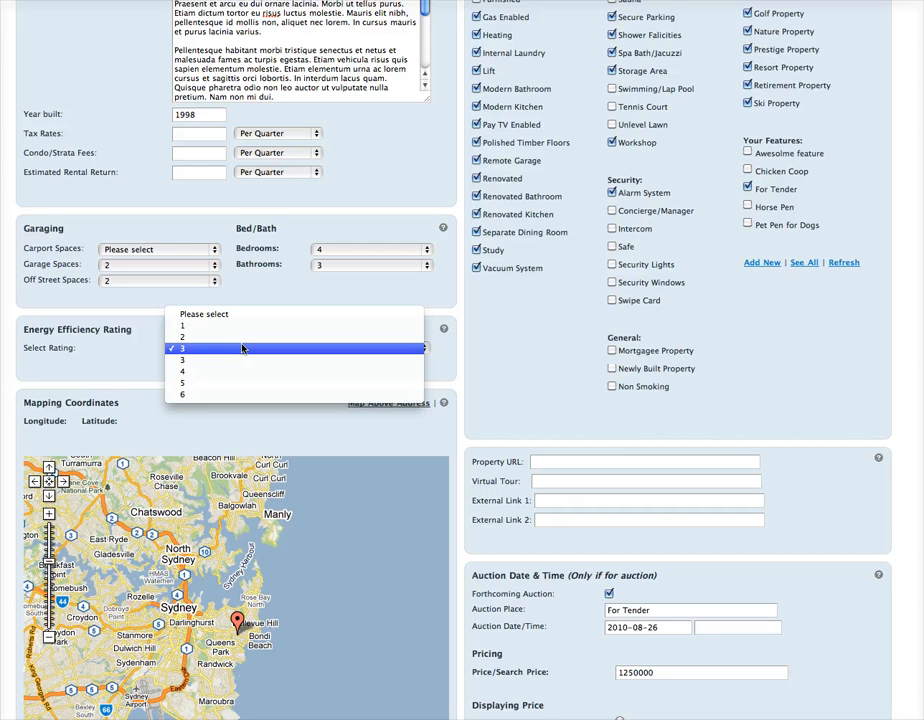
click(249, 349)
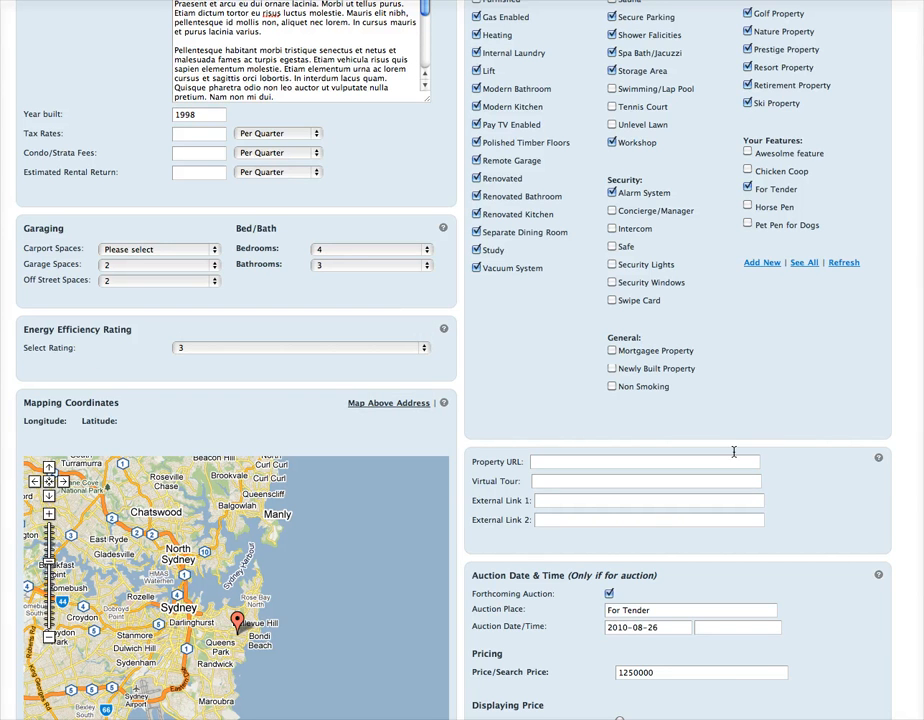
Step: Map the entered property address to fill in its longitude and latitude coordinates
scroll(733, 452, down, 3)
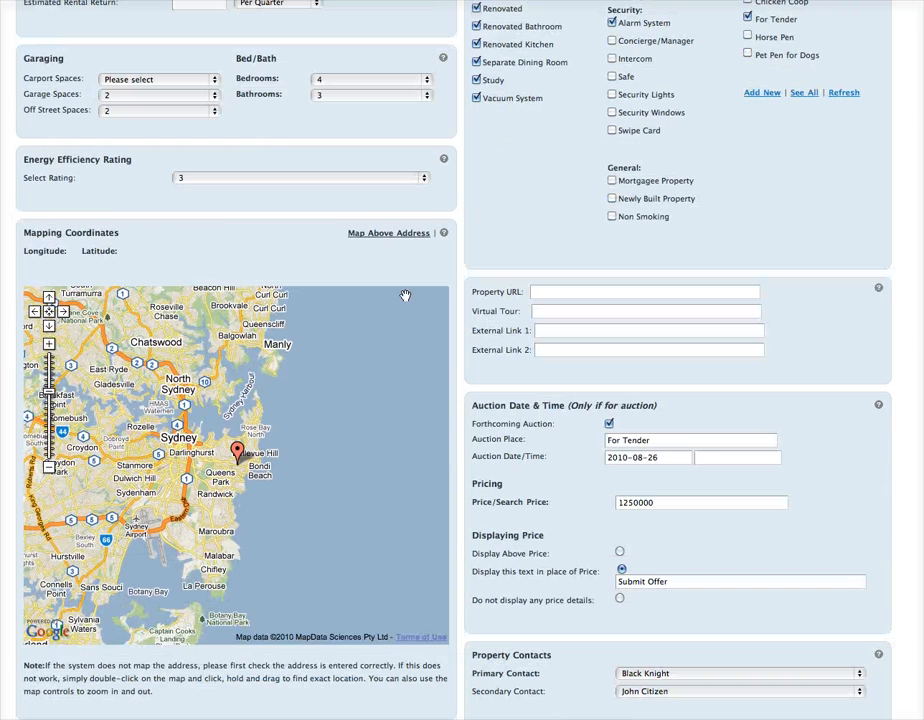
click(401, 234)
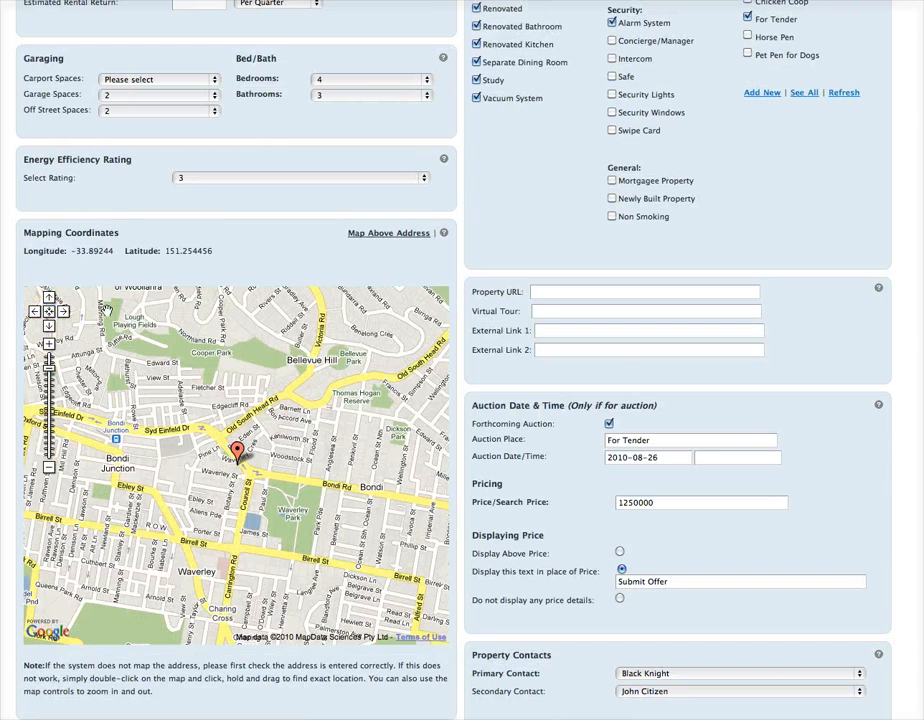
Step: Check the land area unit and floor count choices, keeping Square Meters and 3 floors
drag(922, 300, 918, 106)
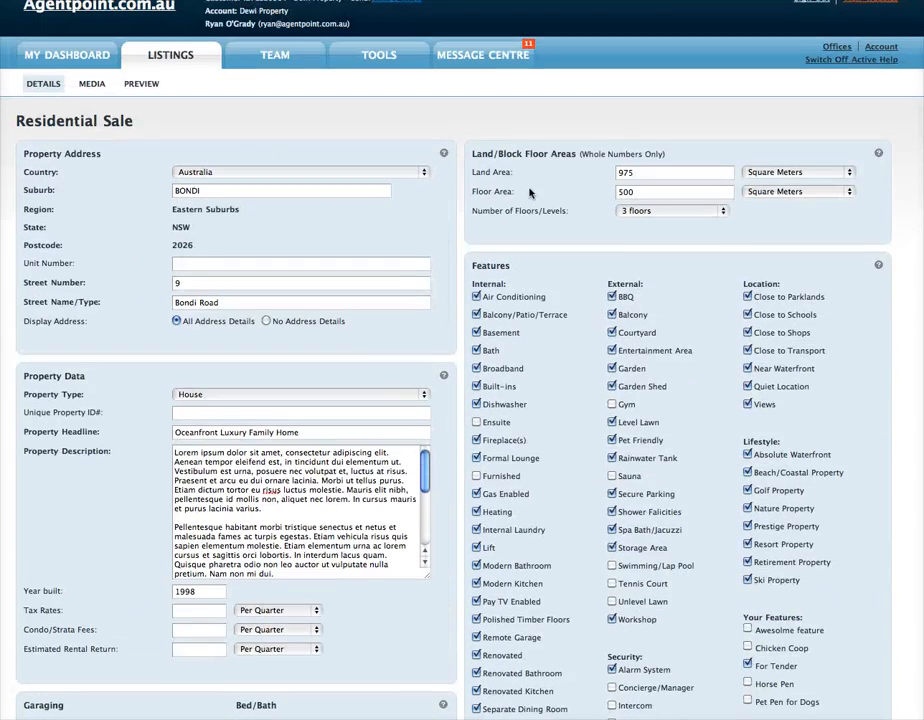
click(763, 177)
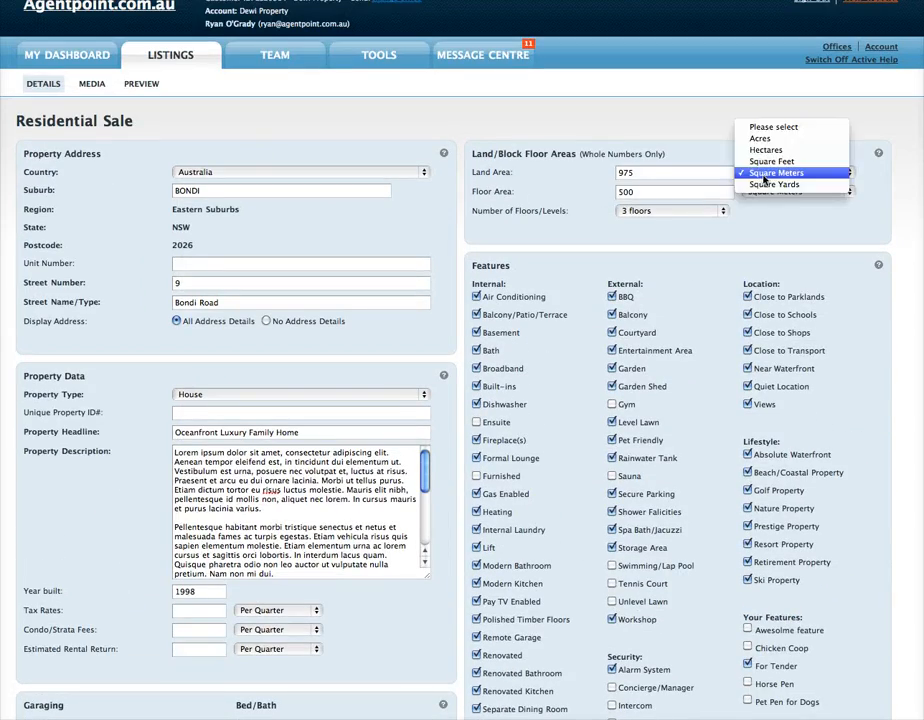
click(764, 175)
click(780, 171)
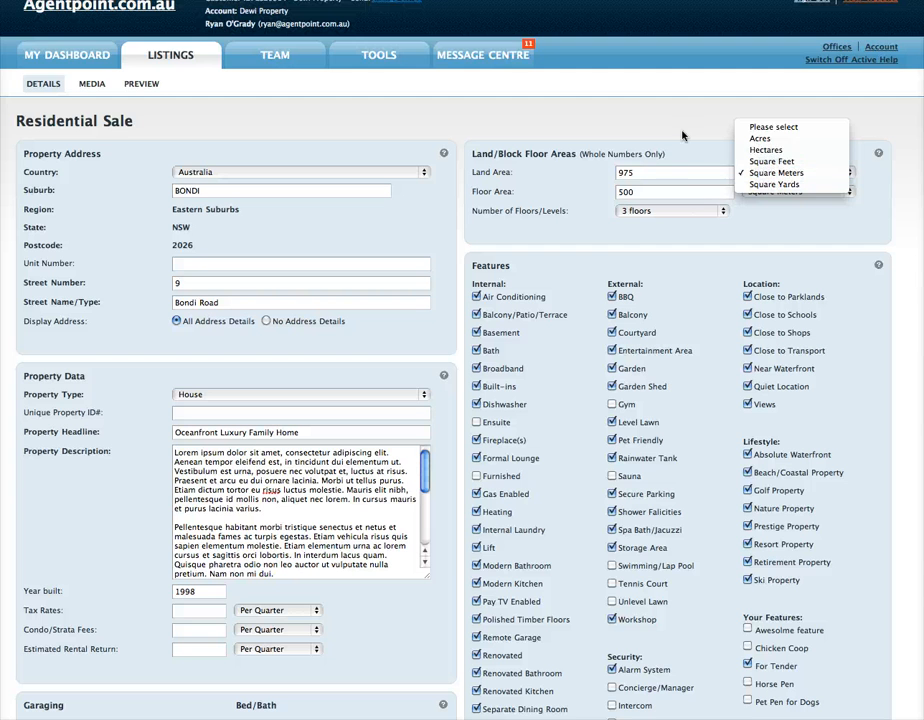
click(786, 175)
click(692, 210)
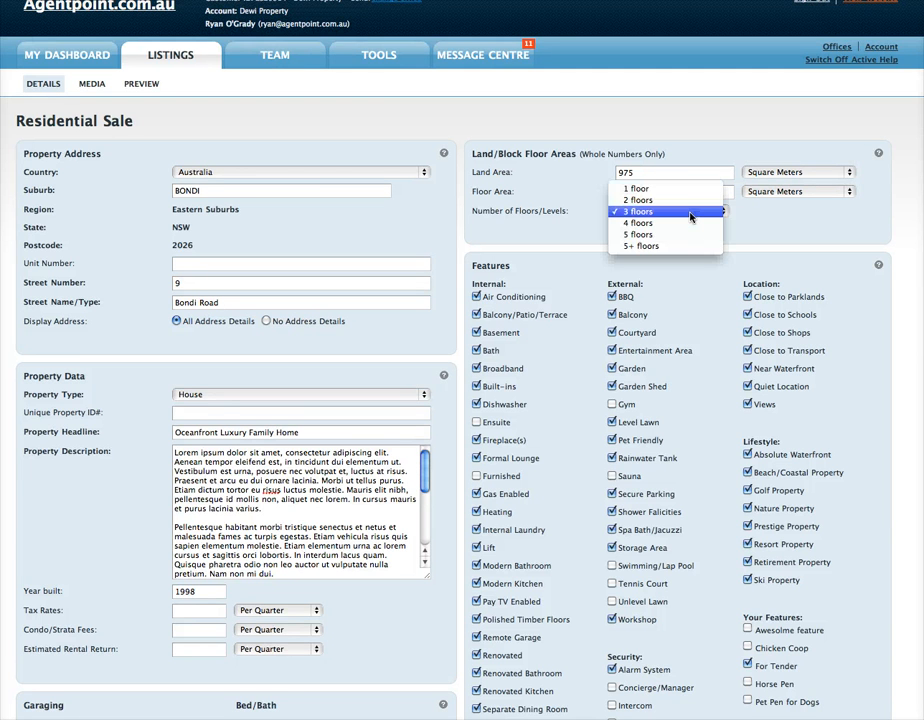
click(692, 212)
Step: Review the features checklist, the virtual tour and external link fields, and the auction date calendar
scroll(462, 400, down, 5)
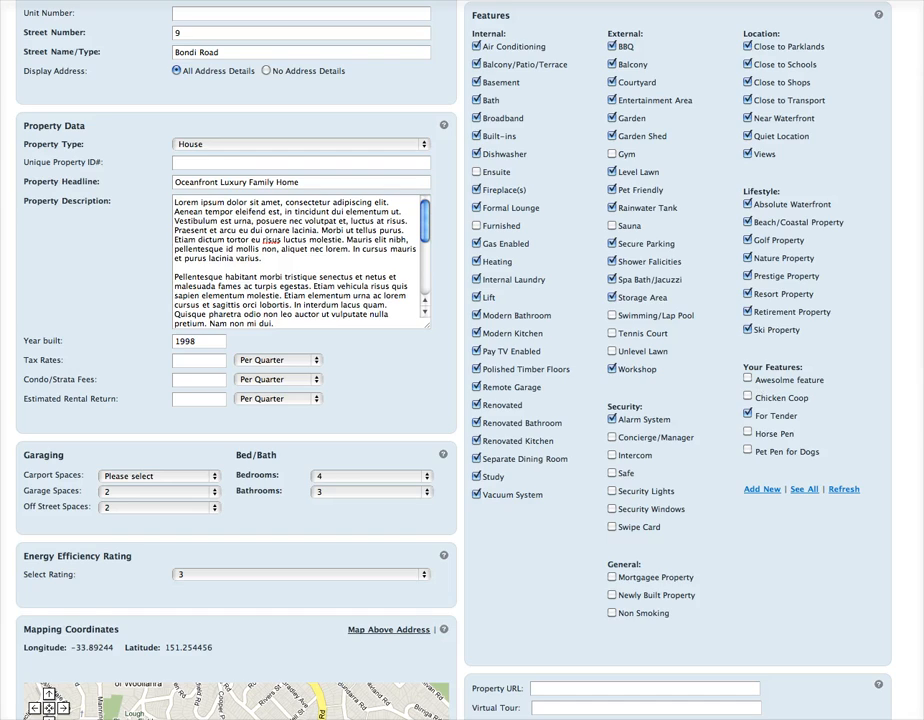
scroll(913, 470, down, 5)
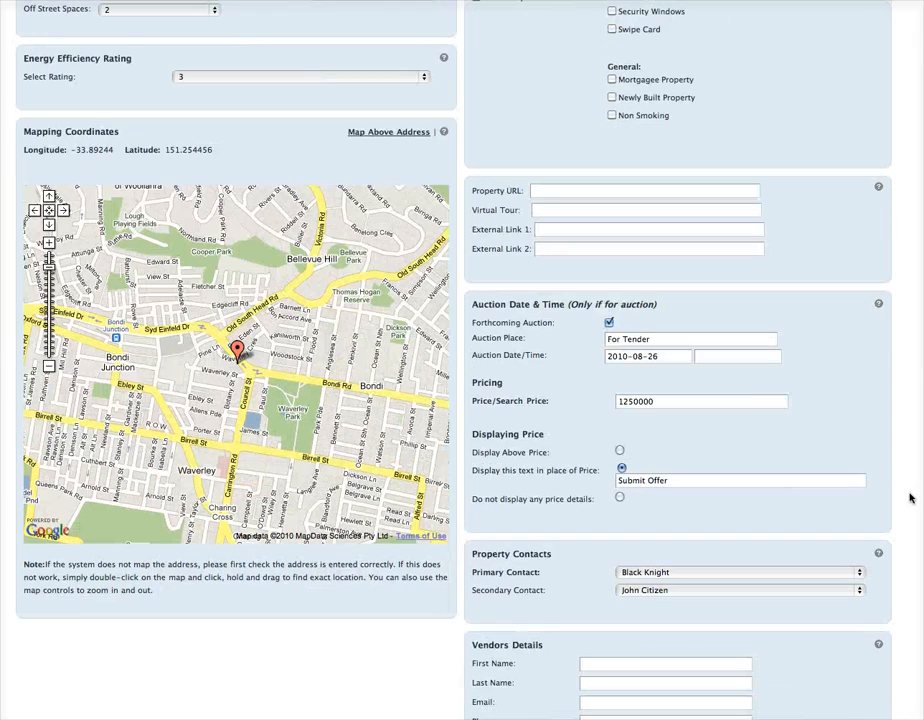
click(553, 214)
click(558, 247)
click(650, 360)
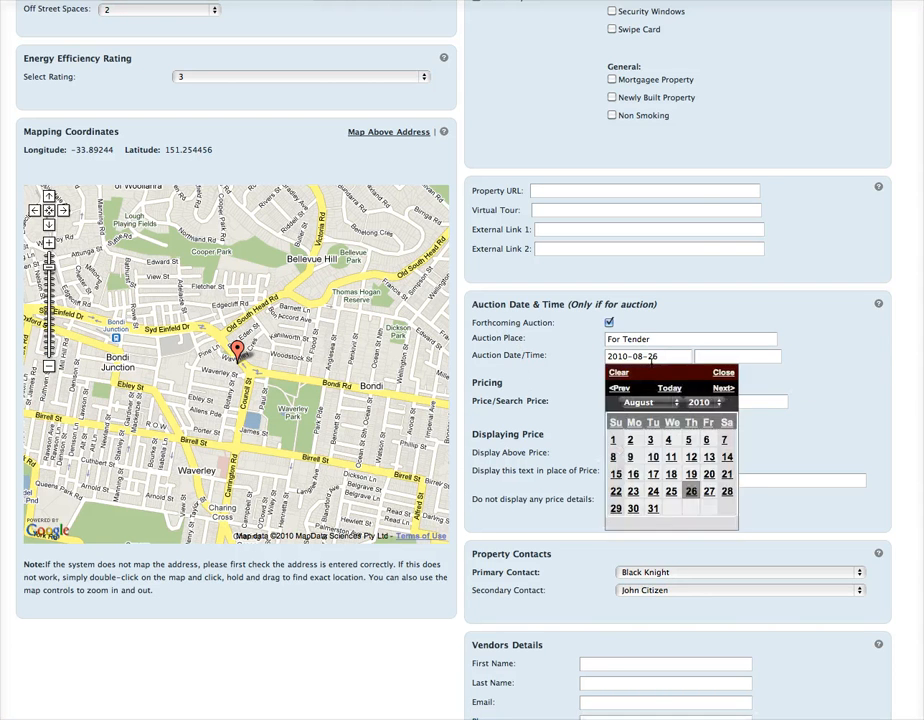
click(786, 367)
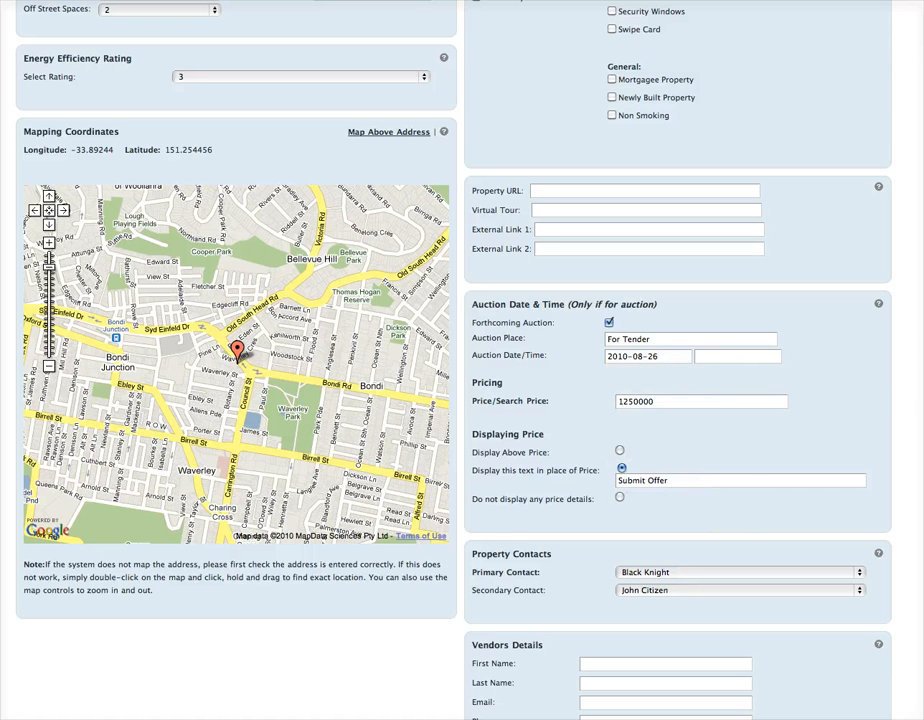
Step: Review the search price and the text displayed in place of the price
scroll(760, 330, down, 4)
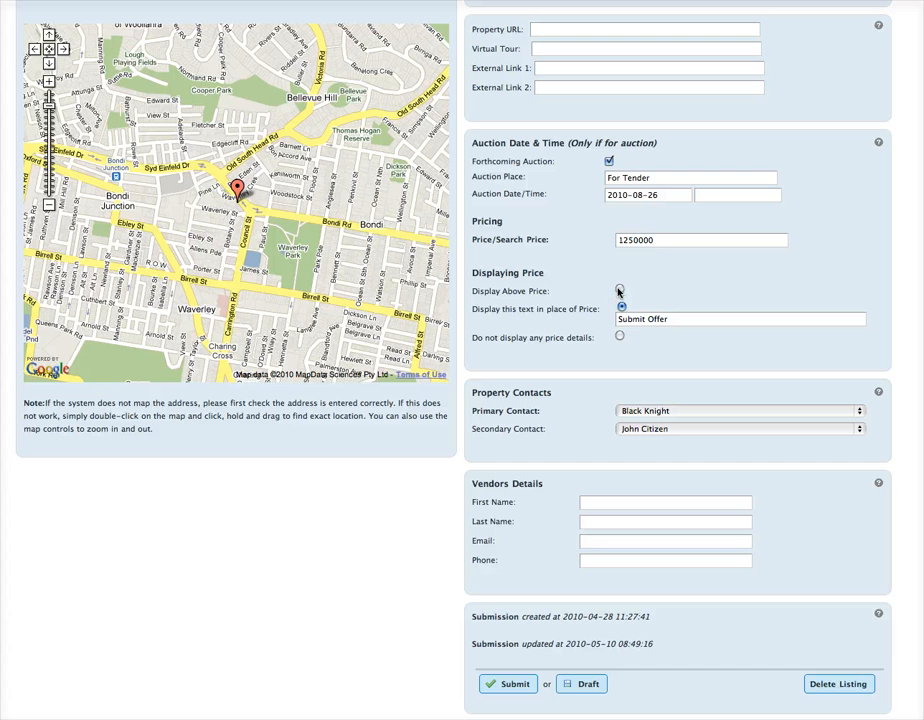
drag(670, 241, 616, 240)
click(682, 320)
Step: Review the primary and secondary property contact choices and the vendor's details fields
click(821, 411)
click(821, 414)
click(779, 429)
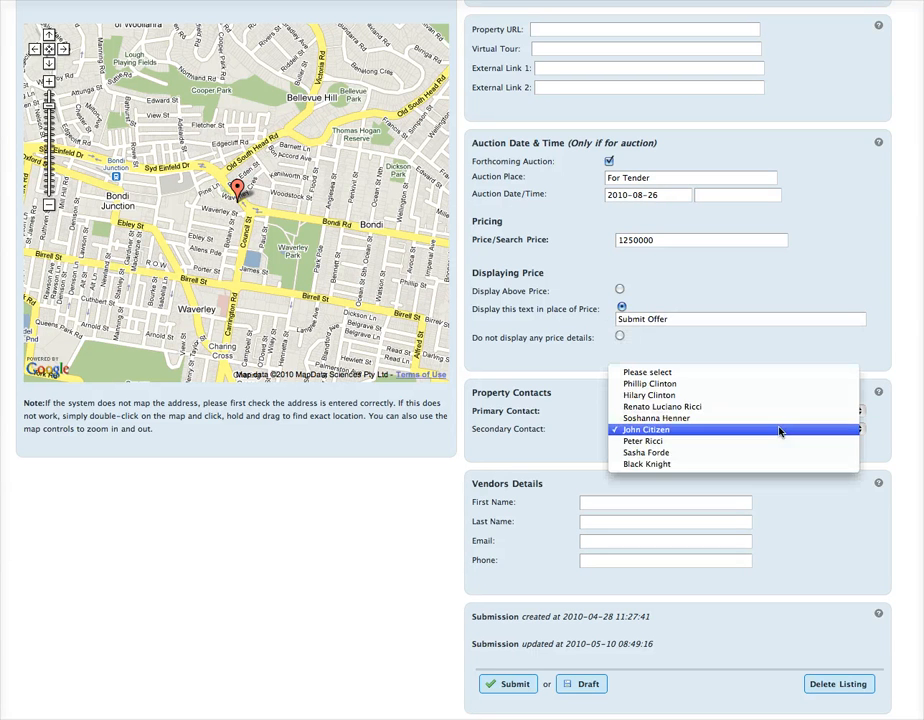
click(779, 430)
scroll(462, 360, down, 1)
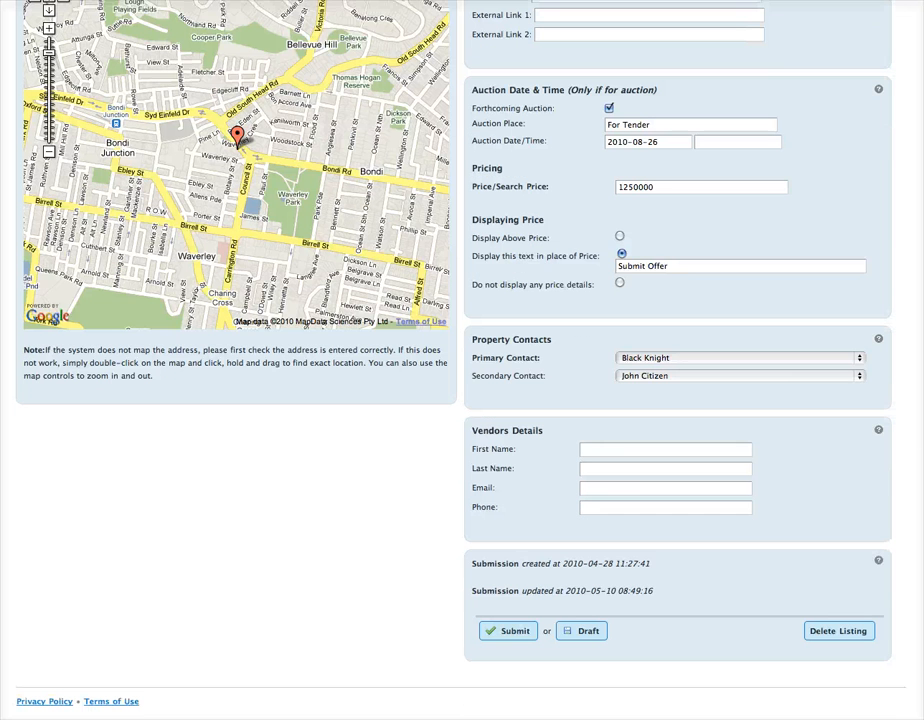
click(602, 453)
Step: Open the listing's media gallery and examine its photos, photo name fields and floor plans
scroll(897, 415, up, 10)
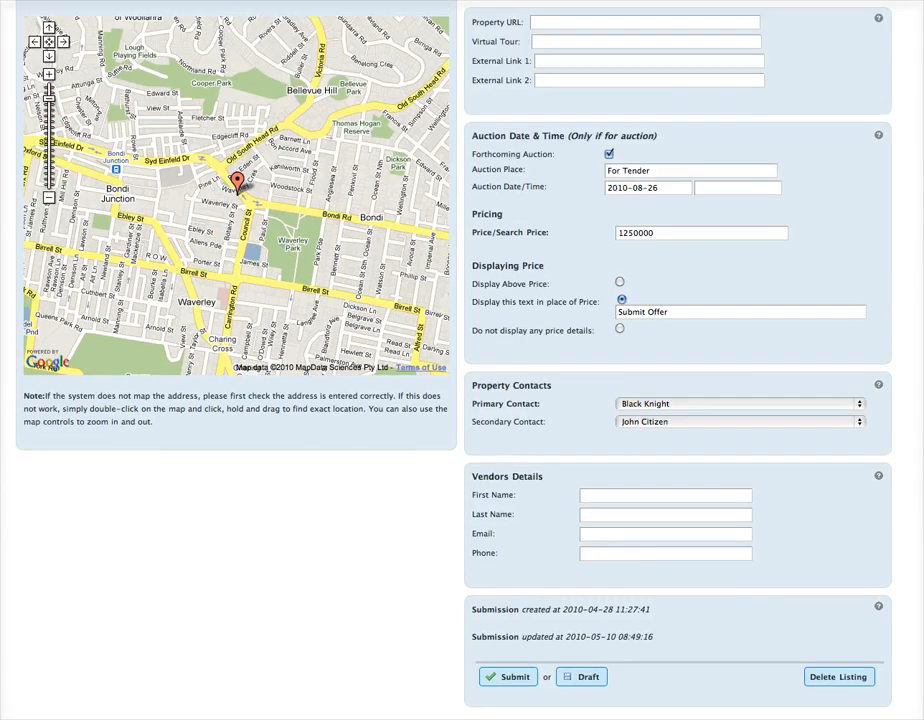
scroll(462, 360, up, 3)
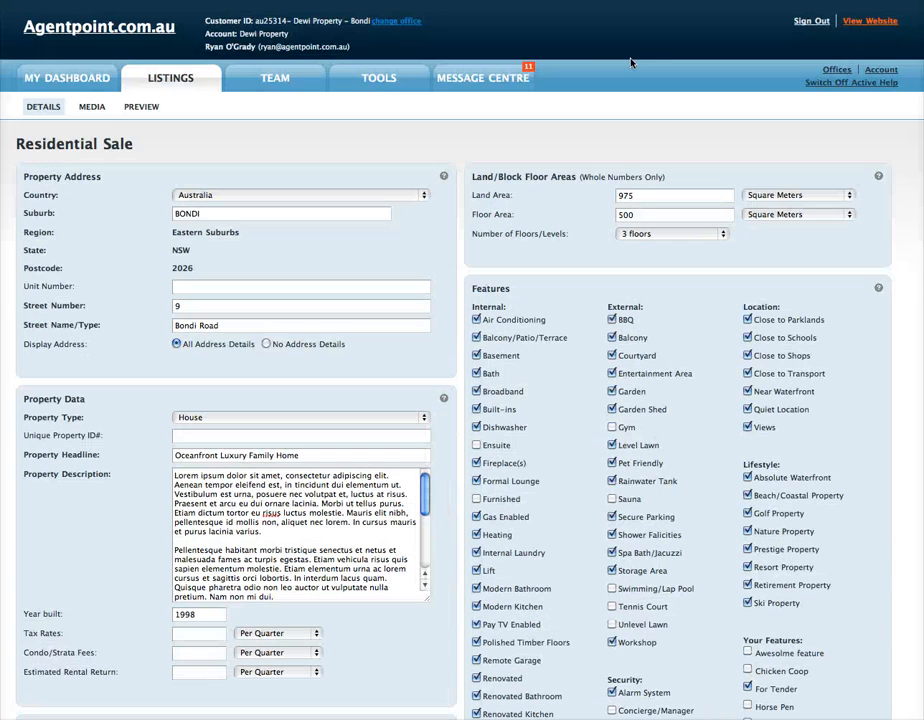
click(106, 107)
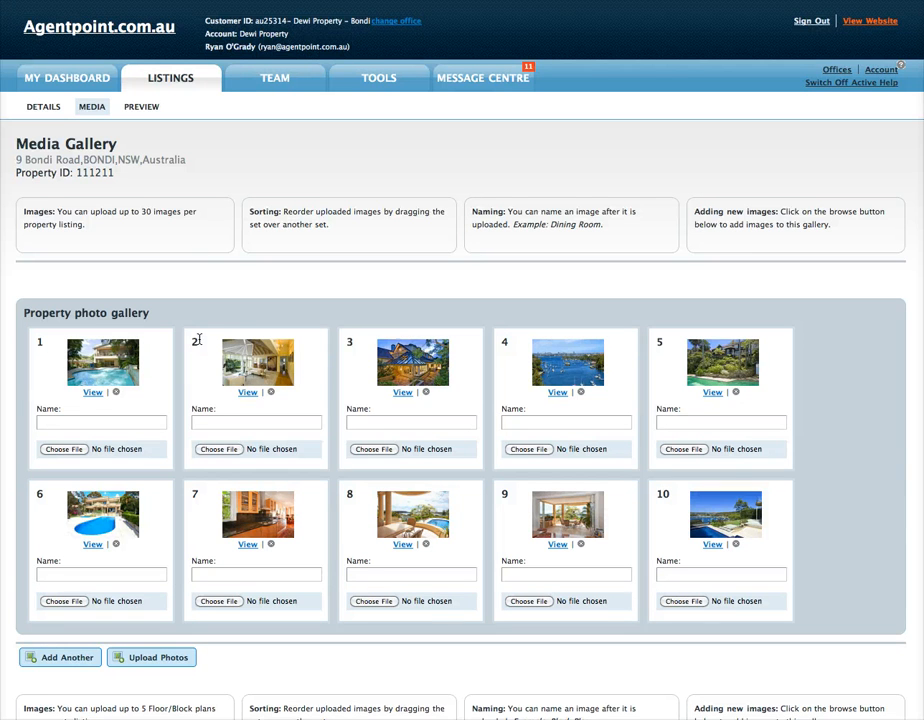
mouse_move(192, 336)
mouse_down()
mouse_move(243, 342)
mouse_move(202, 342)
mouse_up()
scroll(909, 439, down, 3)
scroll(462, 400, down, 5)
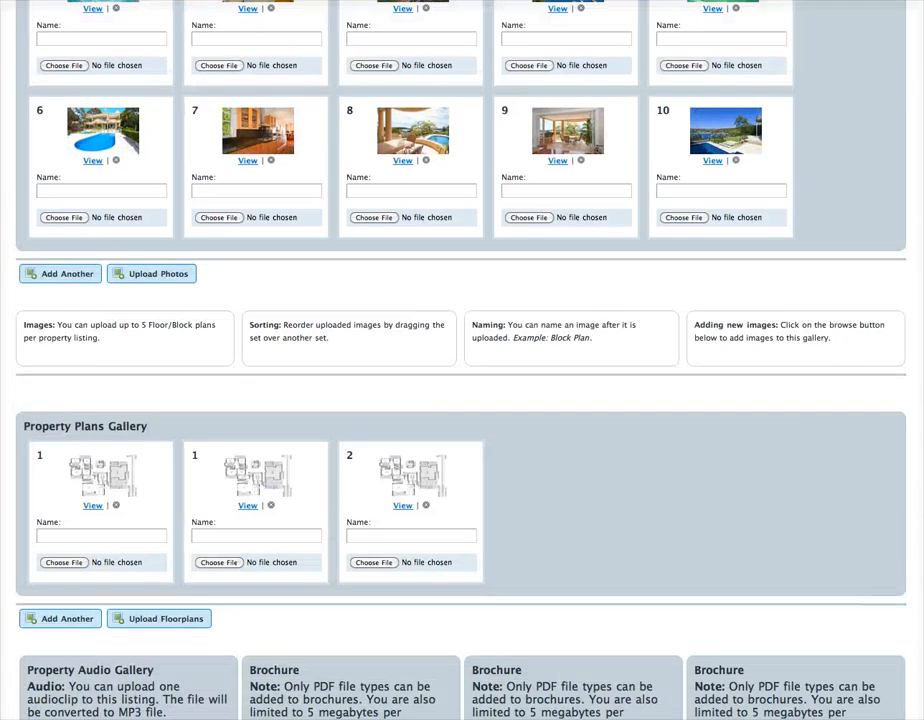
scroll(914, 224, up, 8)
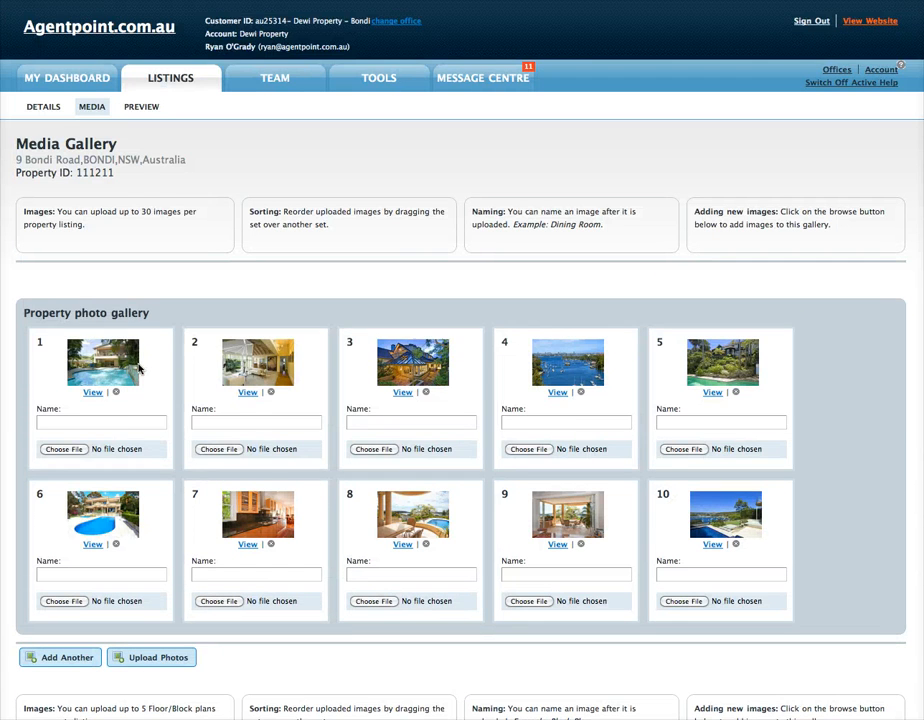
drag(139, 365, 122, 378)
click(66, 424)
Step: Add four empty image slots, numbered 11 to 14, to the property photo gallery
click(70, 657)
scroll(873, 219, down, 4)
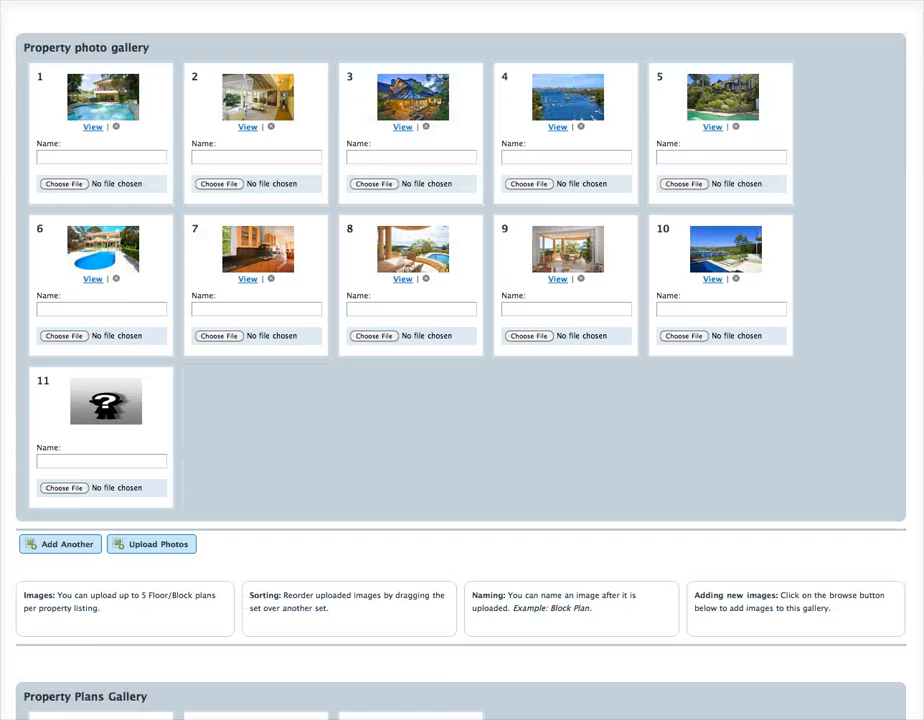
click(67, 434)
double_click(69, 435)
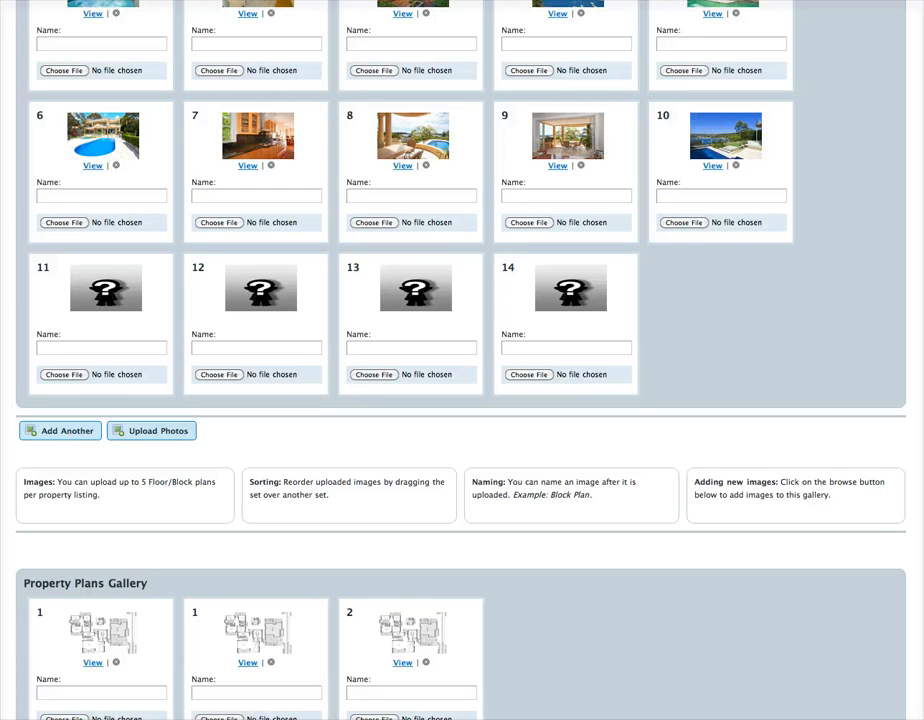
Step: Examine the property plans gallery and the audio and brochure upload sections
scroll(883, 393, down, 3)
scroll(883, 393, up, 2)
scroll(883, 393, up, 1)
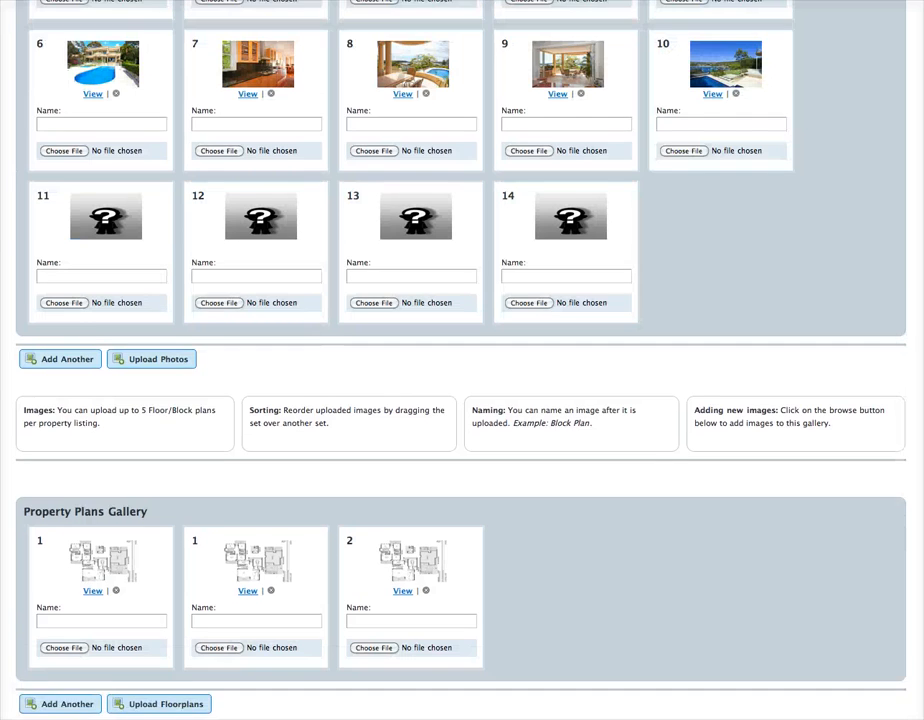
scroll(462, 400, down, 2)
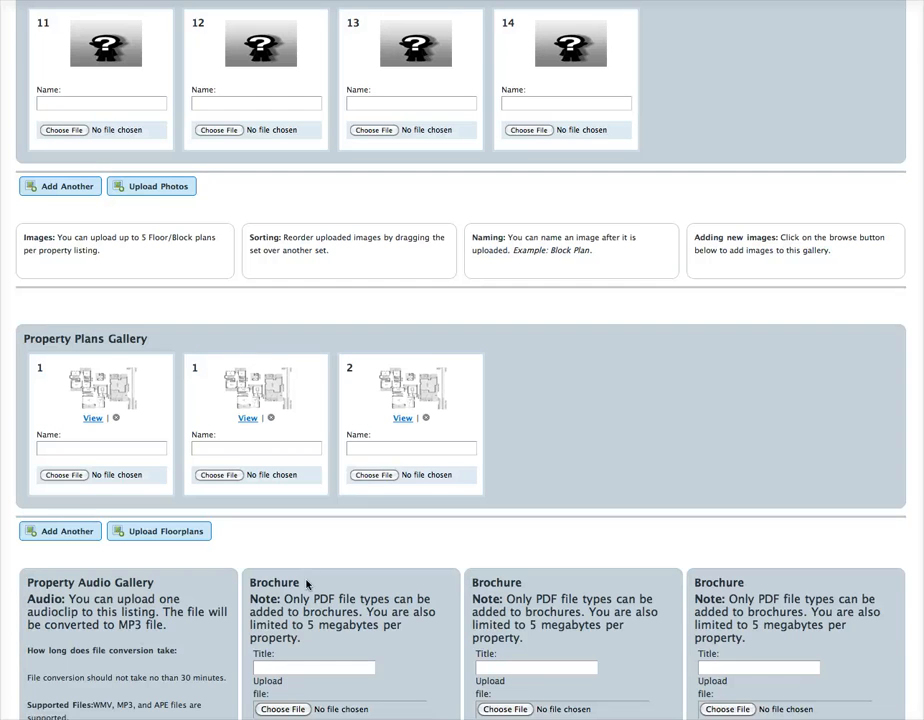